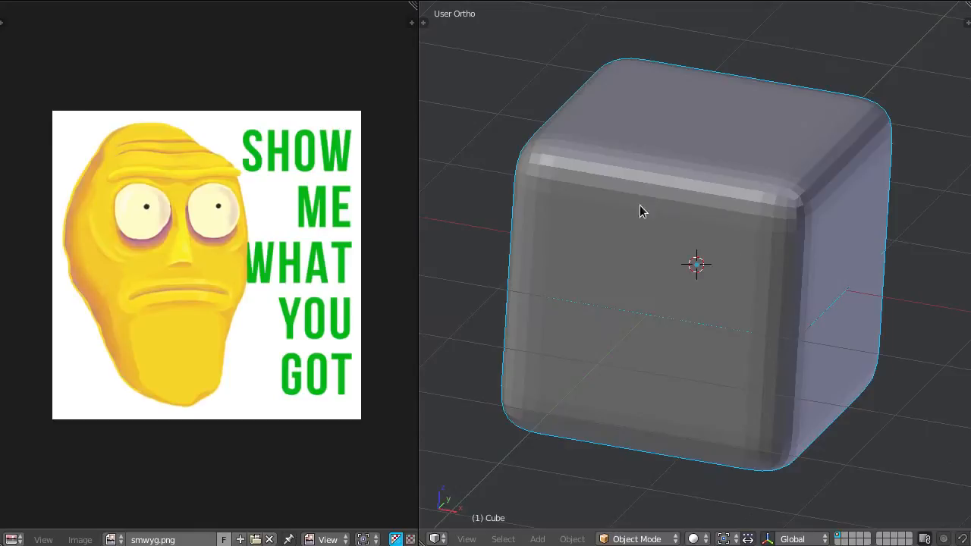
pyautogui.scroll(-2, 690, 239)
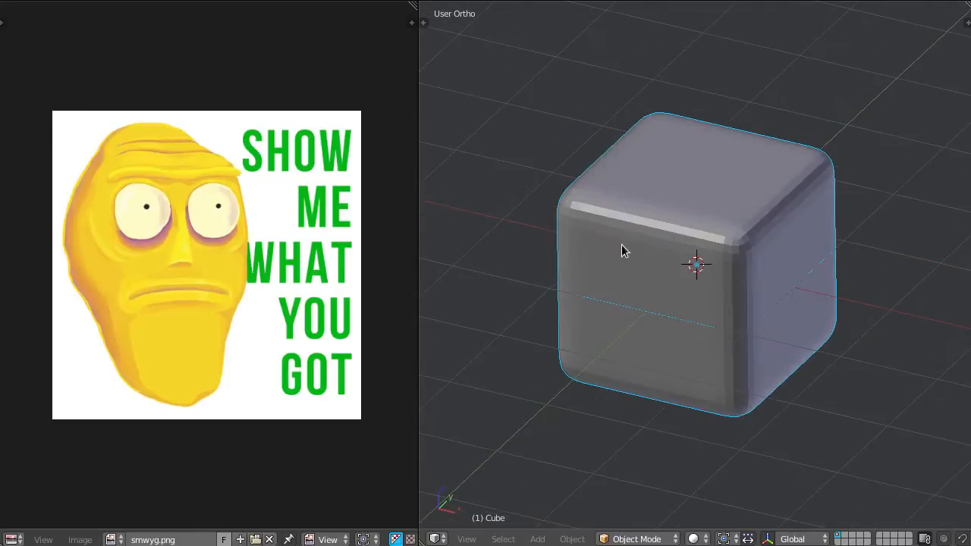
pyautogui.scroll(-2, 713, 266)
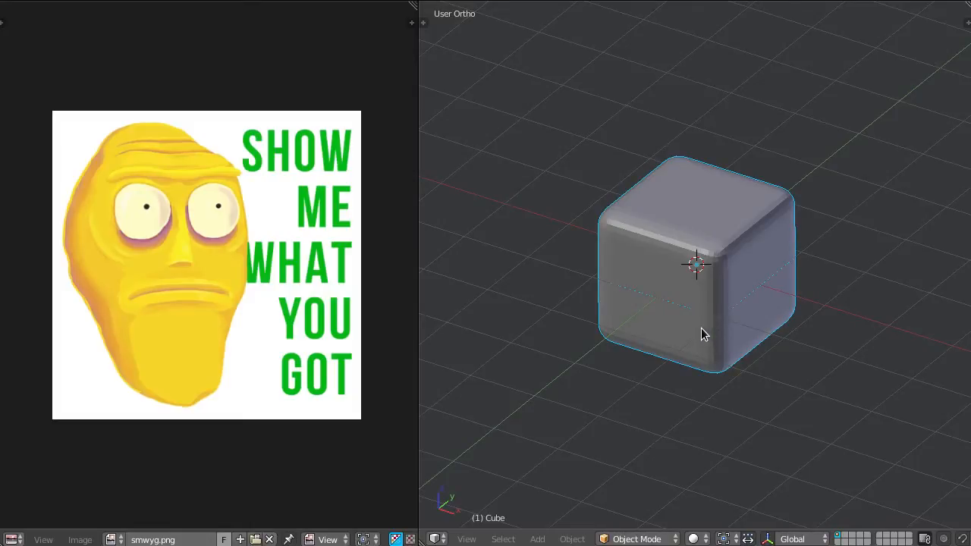
pyautogui.scroll(1, 704, 321)
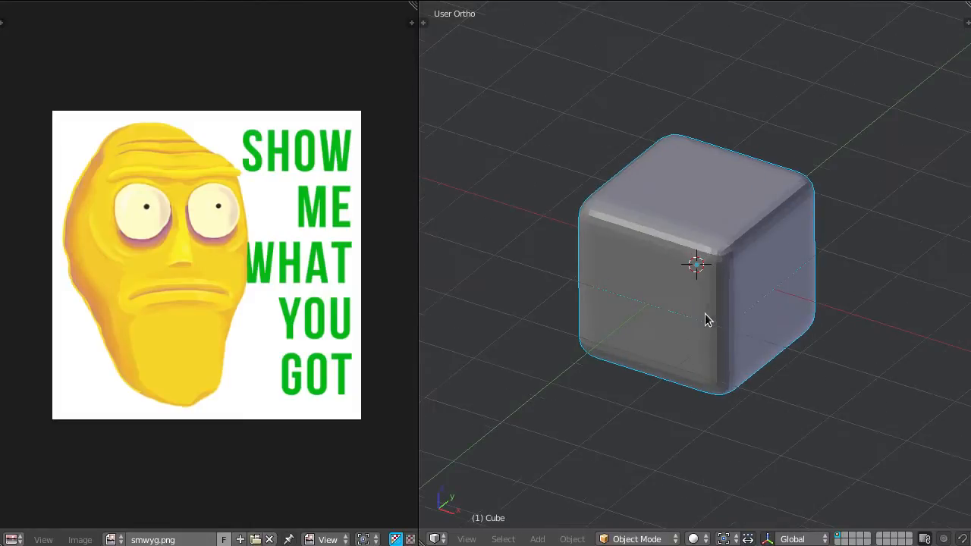
pyautogui.scroll(1, 729, 274)
pyautogui.scroll(-1, 740, 266)
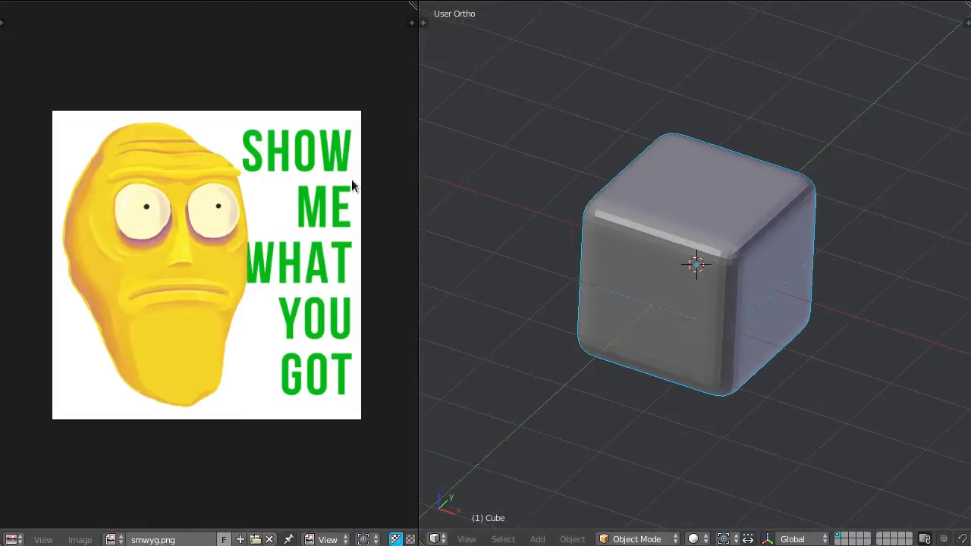
pyautogui.scroll(-1, 704, 282)
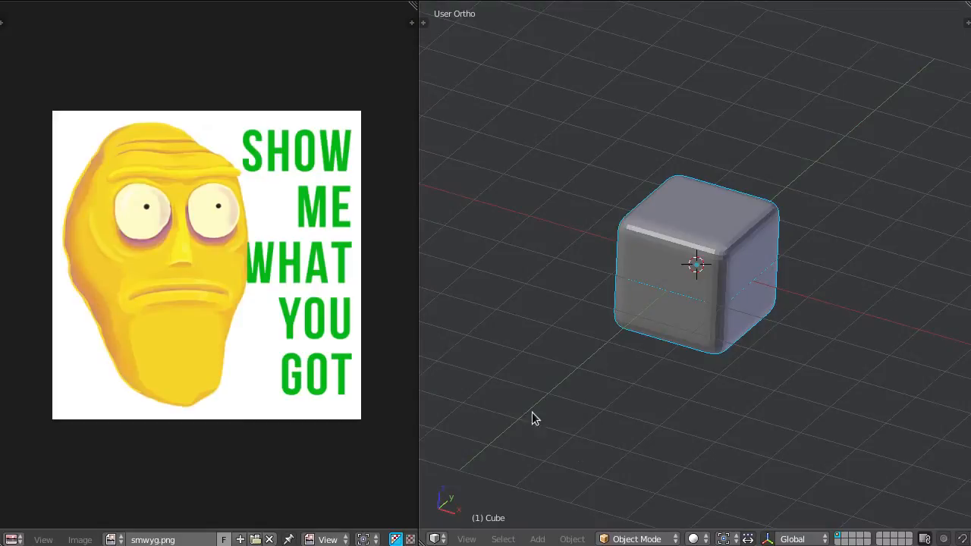
pyautogui.scroll(2, 680, 323)
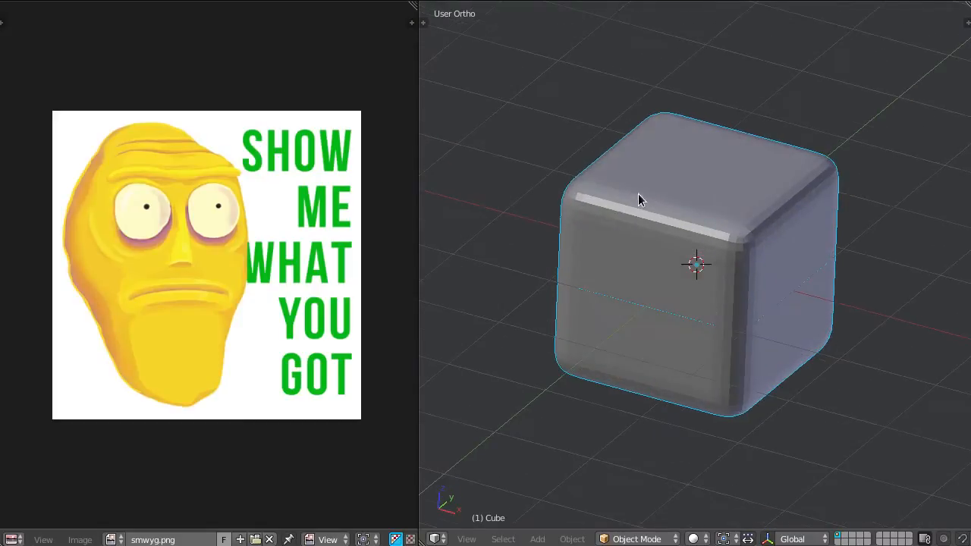
pyautogui.scroll(-2, 709, 199)
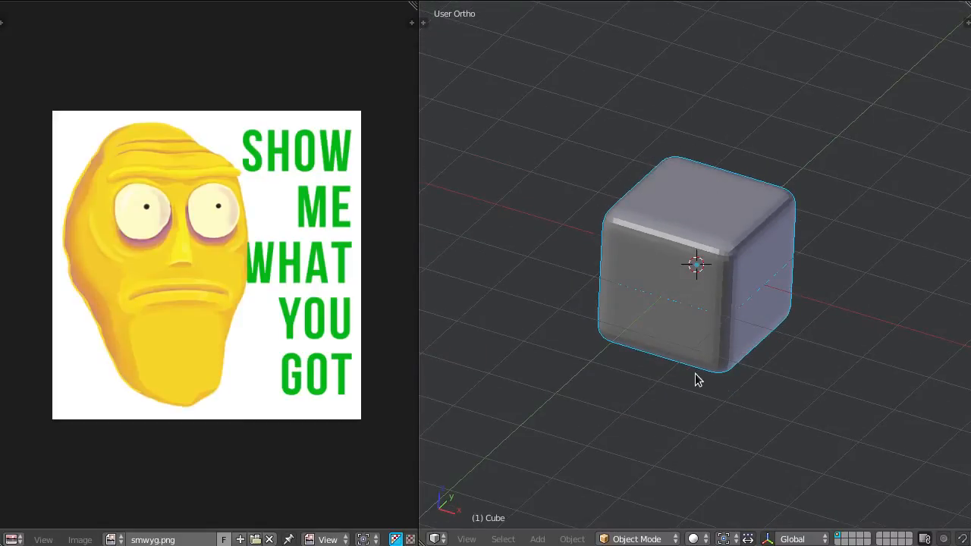
# Put the rounded cube into Edit Mode and select its entire UV layout over the smwyg.png image.
pyautogui.click(634, 540)
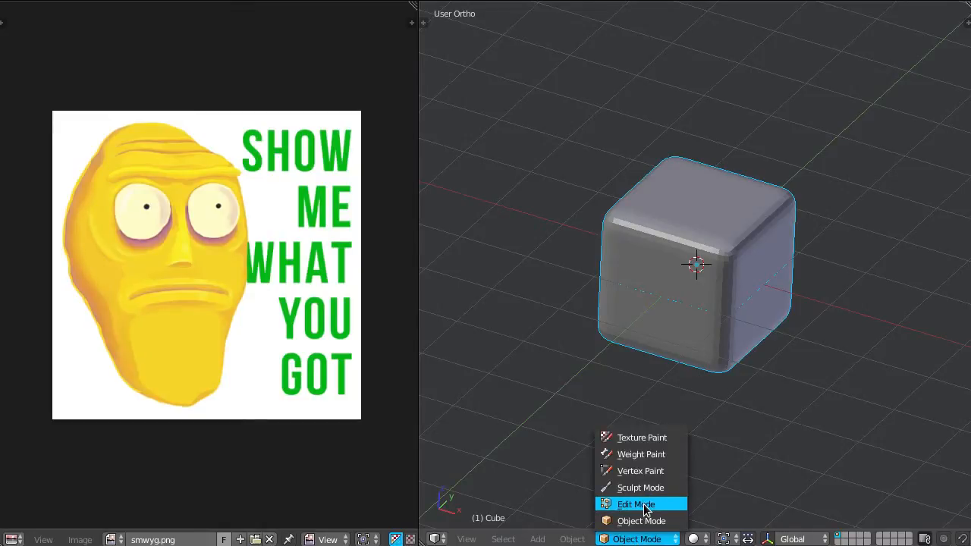
pyautogui.click(641, 506)
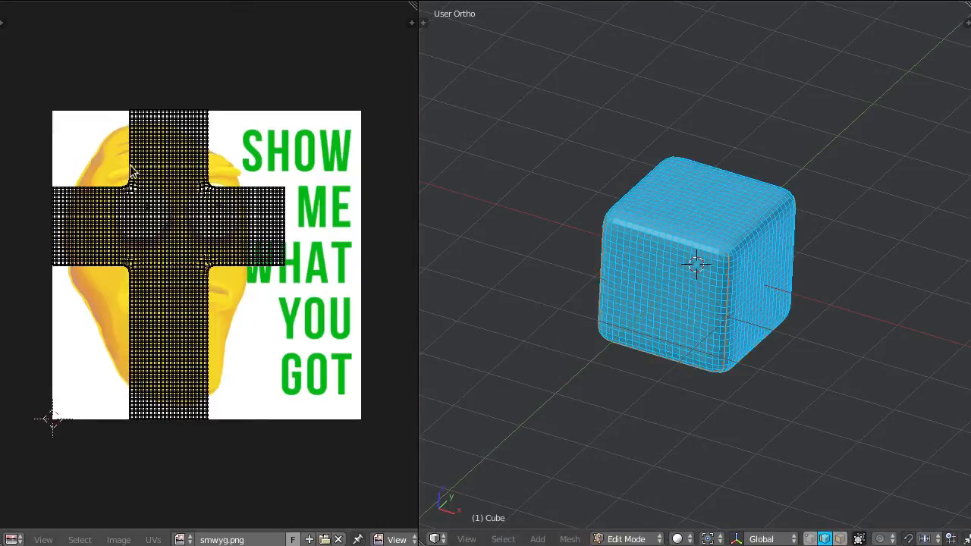
pyautogui.press('a')
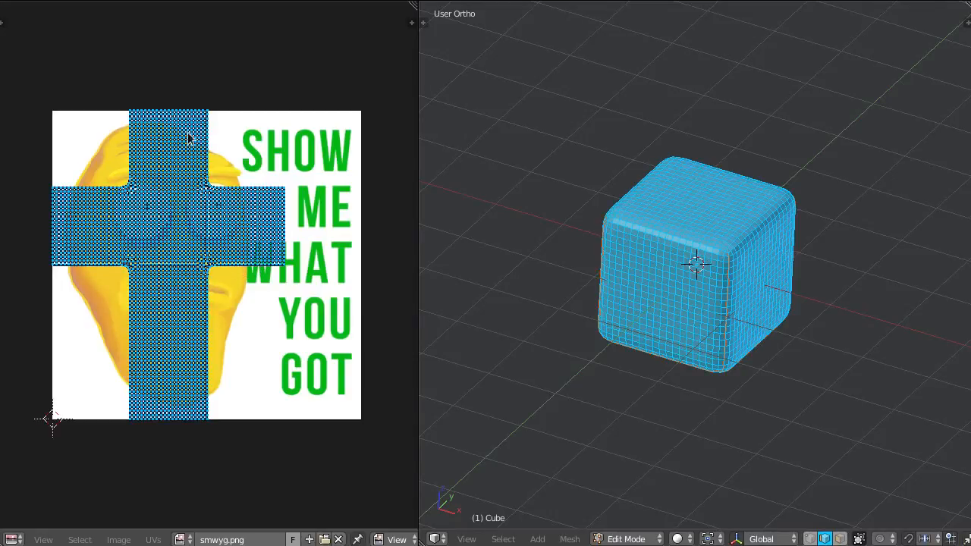
# Set the 3D view's shading to Texture so the image shows on the cube.
pyautogui.click(681, 538)
pyautogui.click(704, 471)
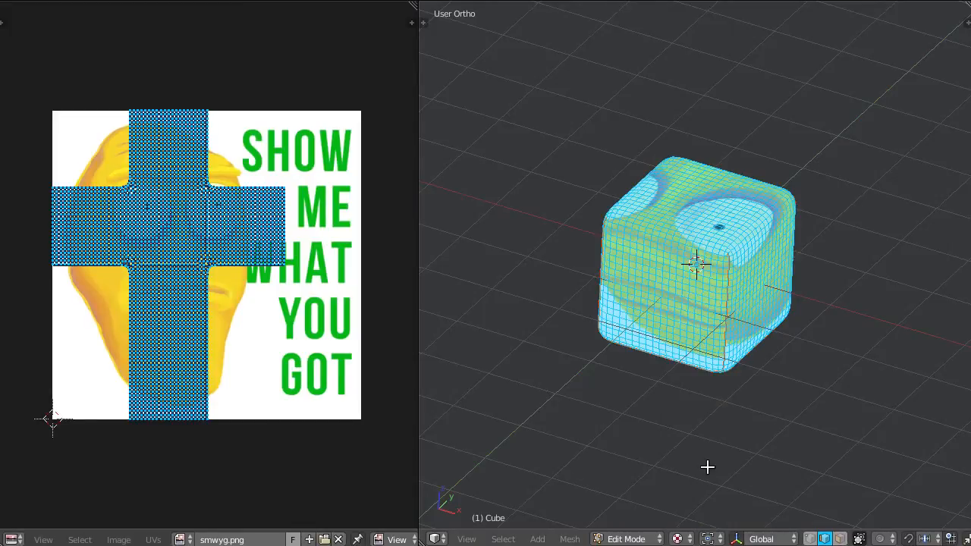
pyautogui.scroll(2, 733, 382)
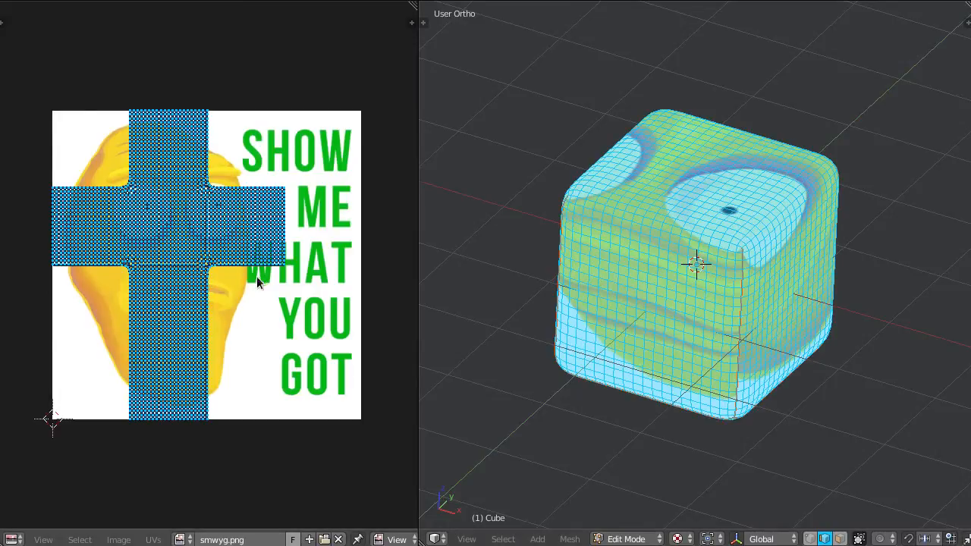
# Scale up the whole UV layout until one square of the cross is close to the image's size.
pyautogui.press('a')
pyautogui.press('a')
pyautogui.press('a')
pyautogui.press('a')
pyautogui.press('s')
pyautogui.scroll(-3, 303, 323)
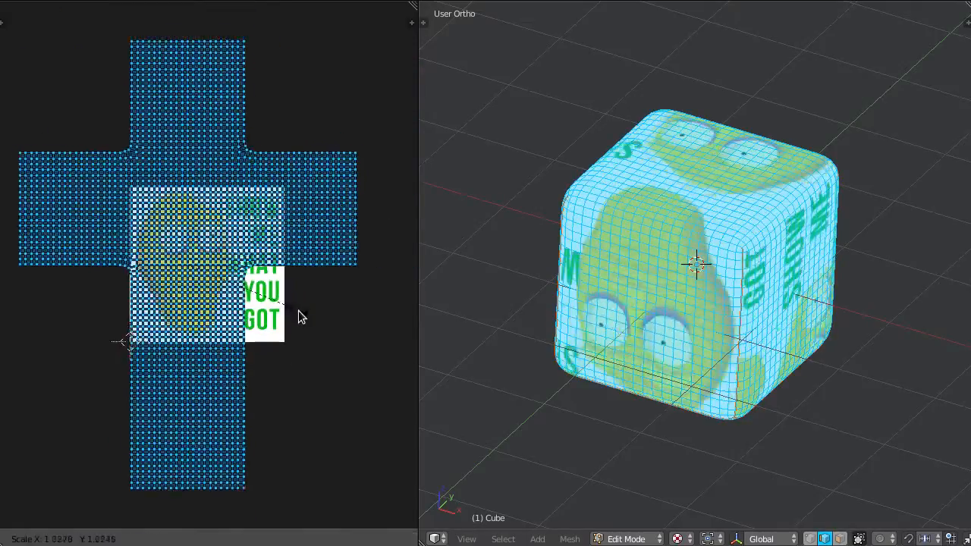
pyautogui.click(321, 332)
# Move the UV layout down along Y and along X until its upper end square is centred on the image.
pyautogui.press('g')
pyautogui.press('y')
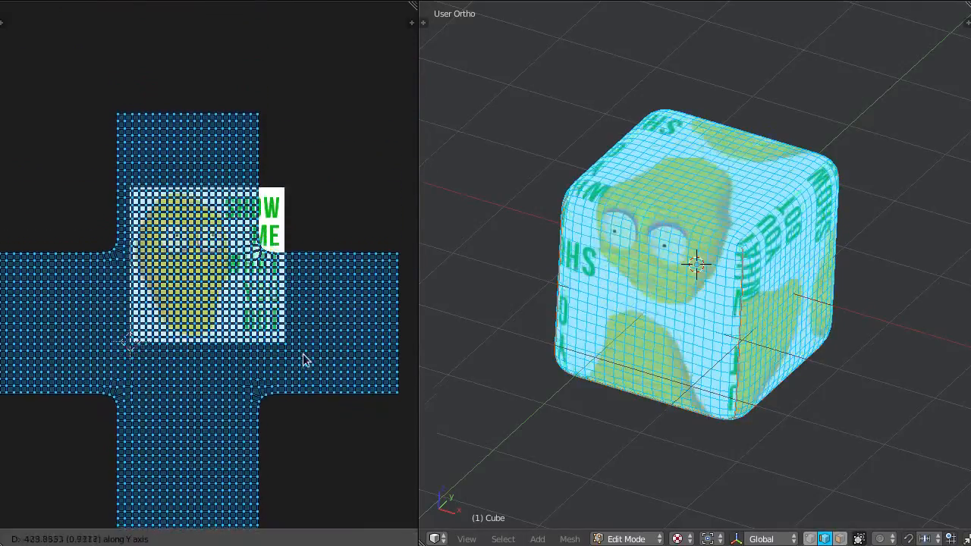
pyautogui.click(302, 423)
pyautogui.press('g')
pyautogui.press('x')
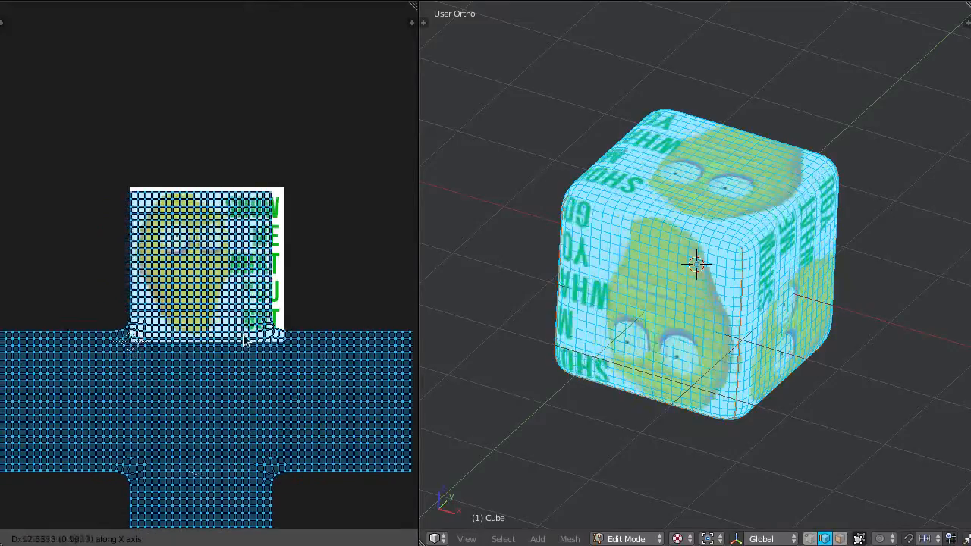
pyautogui.click(182, 258)
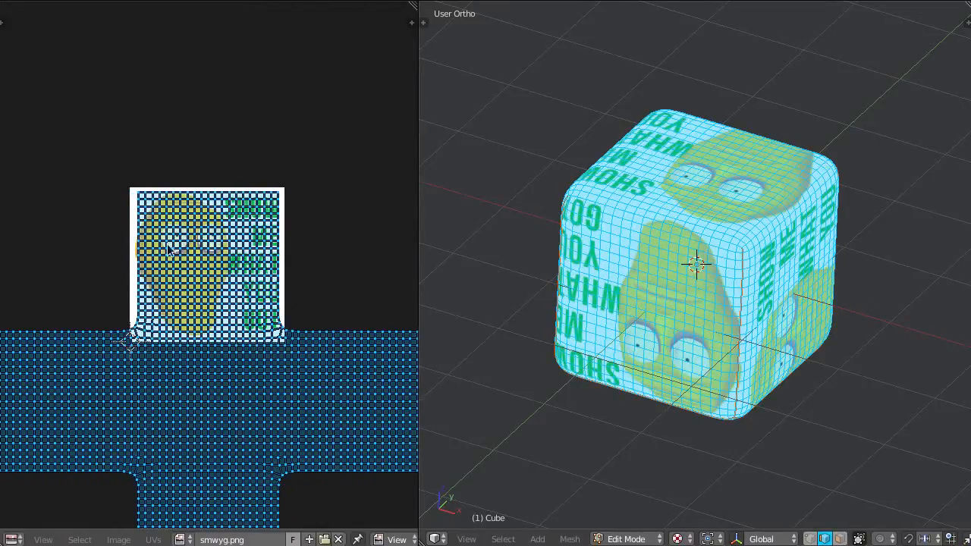
pyautogui.press('g')
pyautogui.press('x')
pyautogui.click(241, 308)
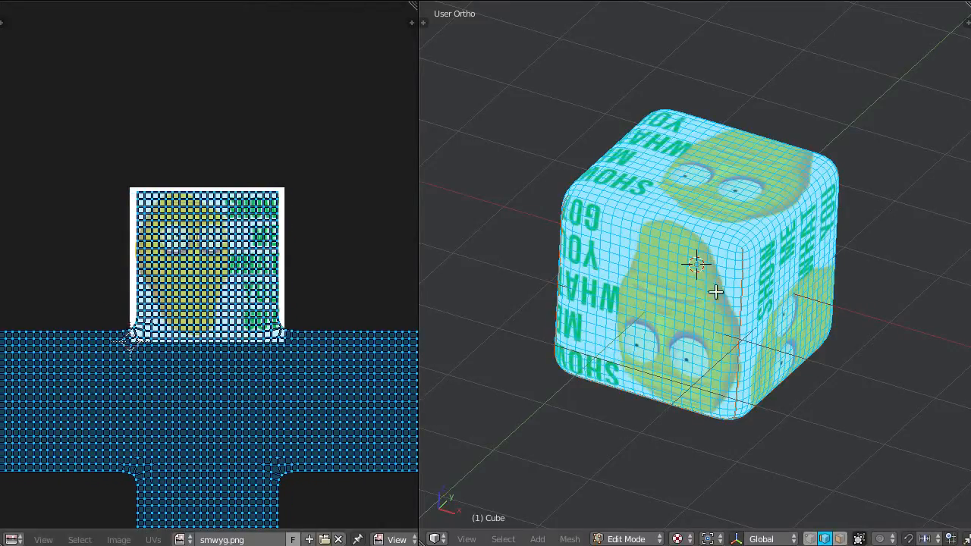
# Rotate the UV layout half a turn and move it up so its lower end square covers the image.
pyautogui.scroll(-2, 119, 329)
pyautogui.press('r')
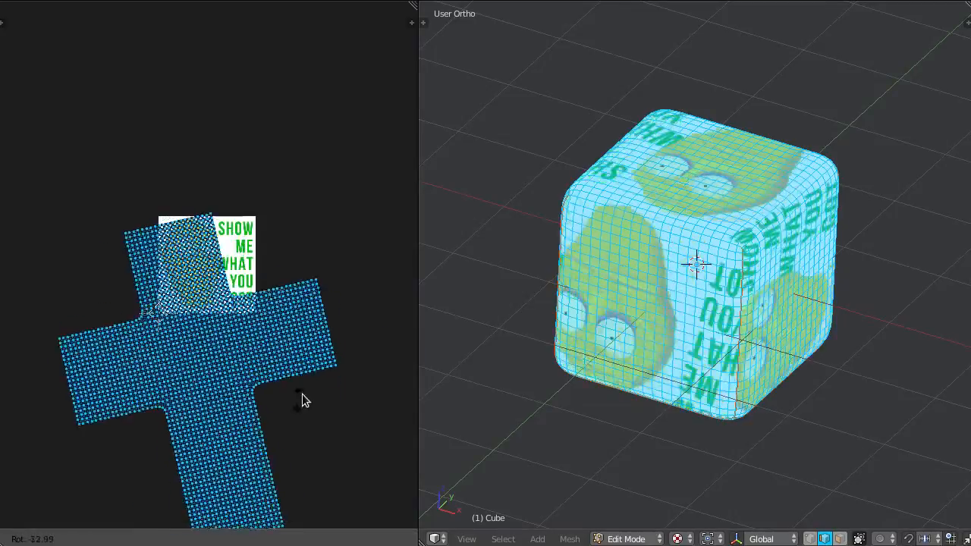
pyautogui.click(6, 339)
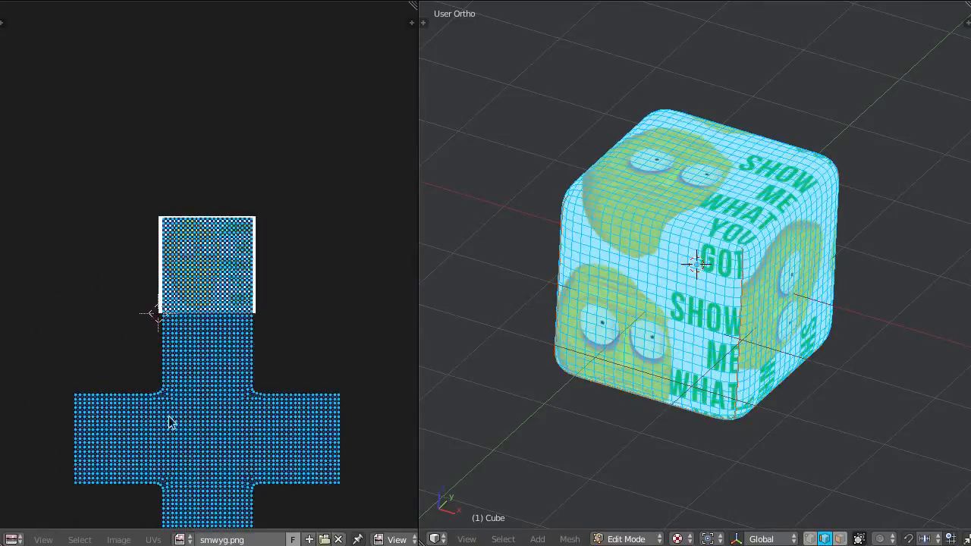
pyautogui.press('g')
pyautogui.click(212, 182)
pyautogui.scroll(2, 227, 225)
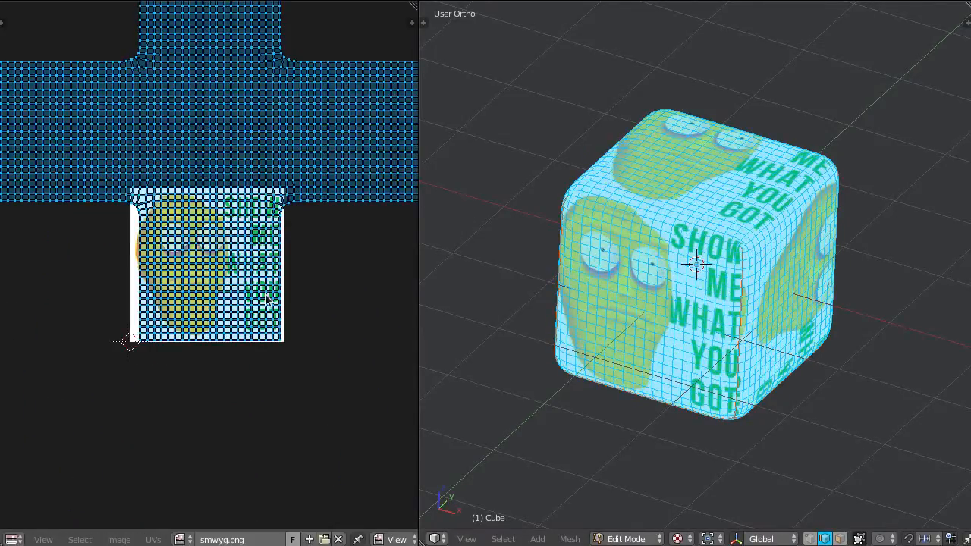
# Enlarge the UV layout until its end square matches the image width, and shift it up along Y to realign it.
pyautogui.press('g')
pyautogui.press('s')
pyautogui.click(310, 356)
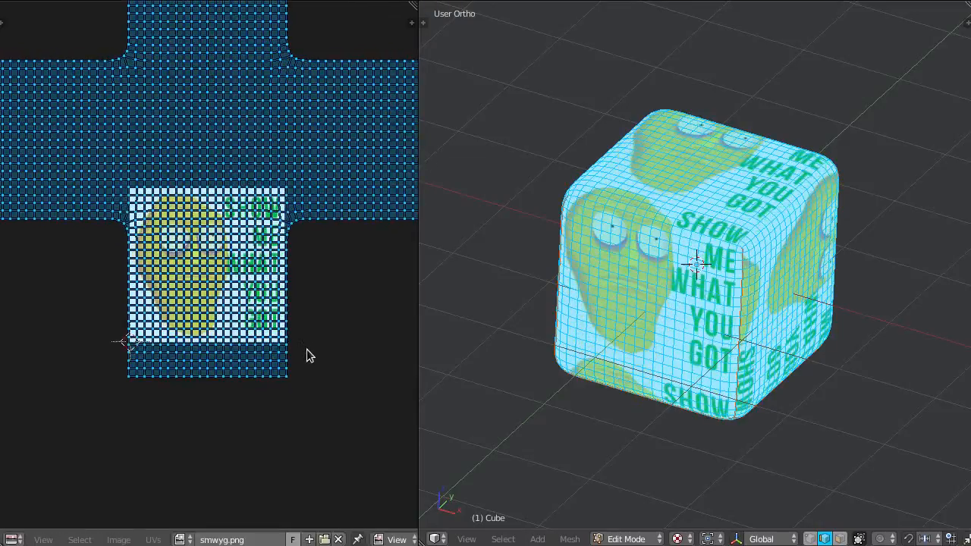
pyautogui.press('g')
pyautogui.press('y')
pyautogui.click(313, 312)
# Scale the UV layout up so its end square slightly overlaps the image, and recentre it along Y and X.
pyautogui.press('s')
pyautogui.click(323, 332)
pyautogui.press('g')
pyautogui.press('y')
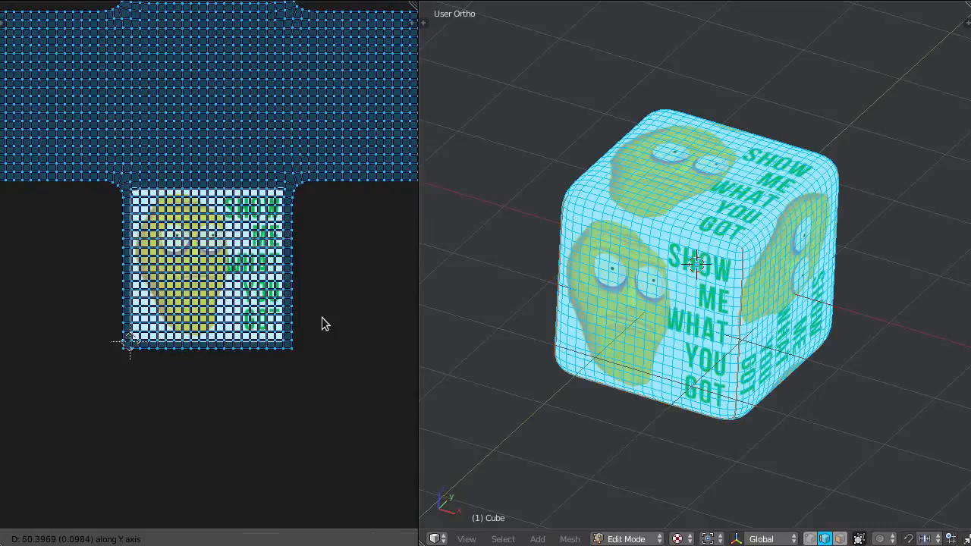
pyautogui.click(321, 317)
pyautogui.press('g')
pyautogui.press('x')
pyautogui.click(321, 317)
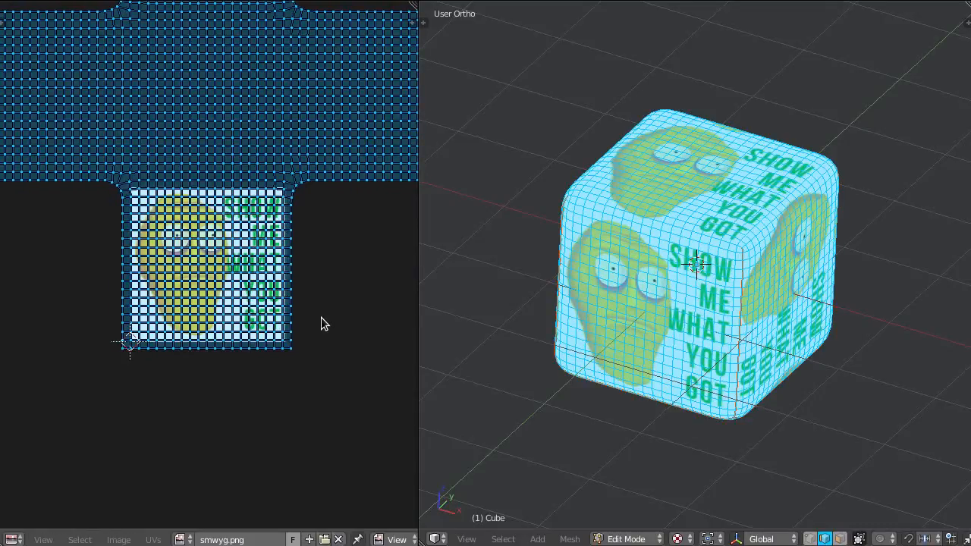
# Fine-tune the UV layout's scale and its Y position around the image.
pyautogui.press('s')
pyautogui.click(317, 324)
pyautogui.press('g')
pyautogui.press('y')
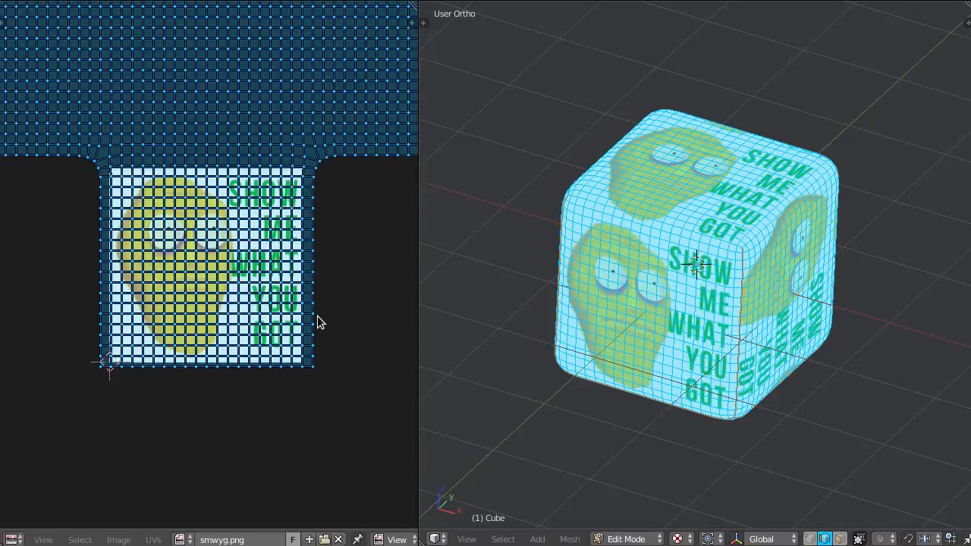
pyautogui.click(317, 323)
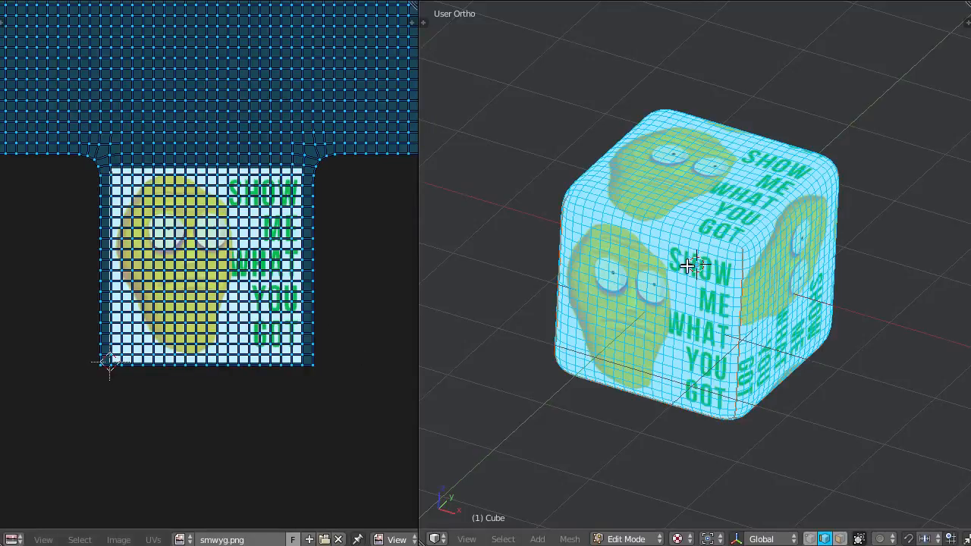
# Examine how the squares of the UV layout line up with the image and the cube's faces.
pyautogui.scroll(-3, 236, 207)
pyautogui.scroll(3, 224, 292)
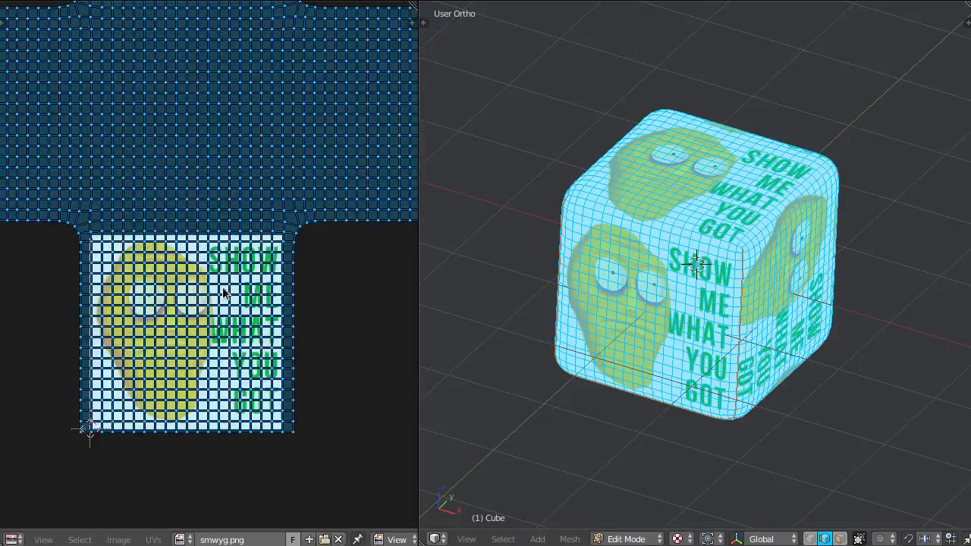
pyautogui.scroll(-1, 195, 243)
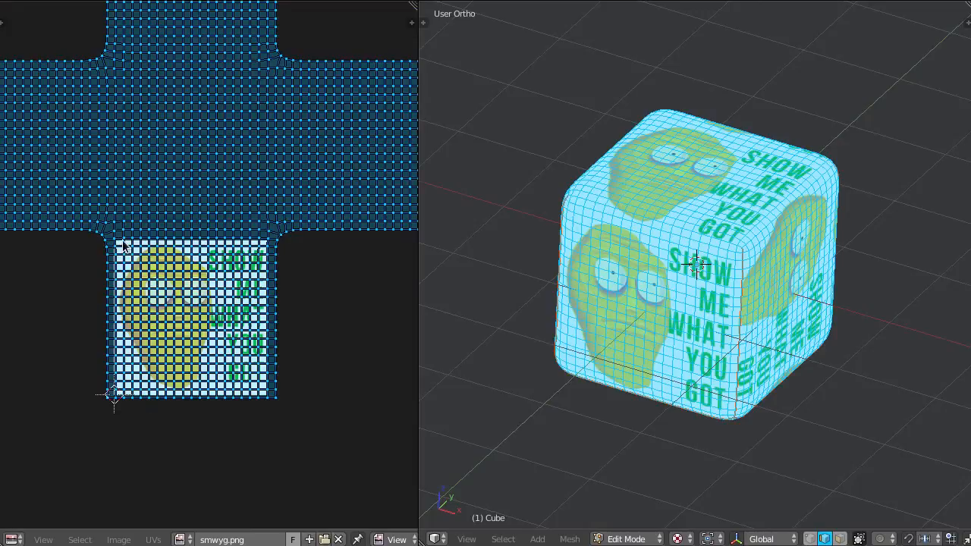
pyautogui.scroll(-4, 152, 68)
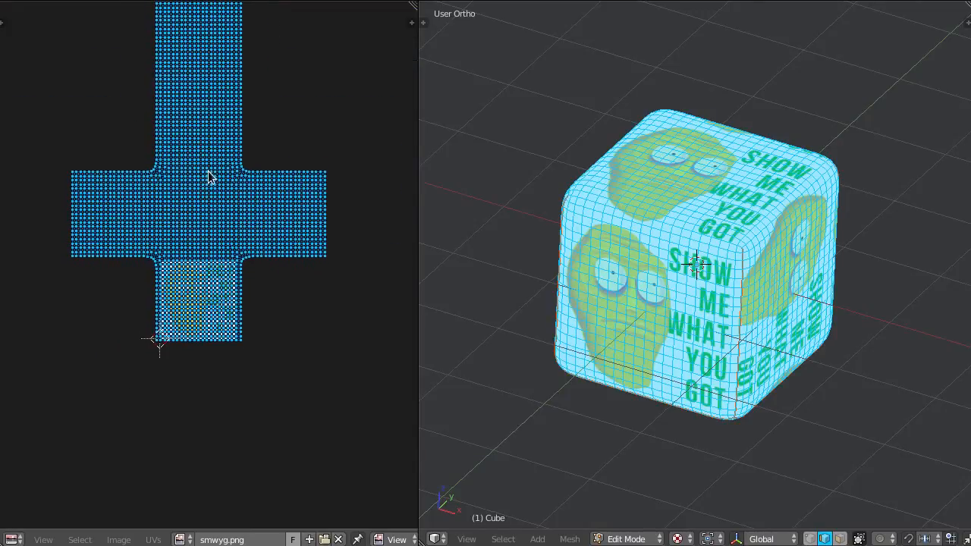
pyautogui.scroll(3, 228, 178)
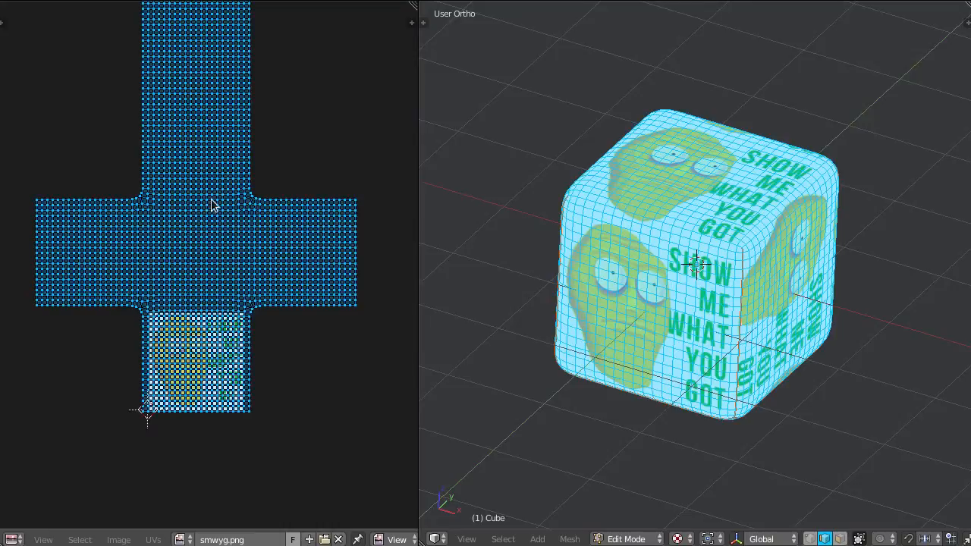
pyautogui.moveTo(194, 229); pyautogui.dragTo(247, 203, button='middle')
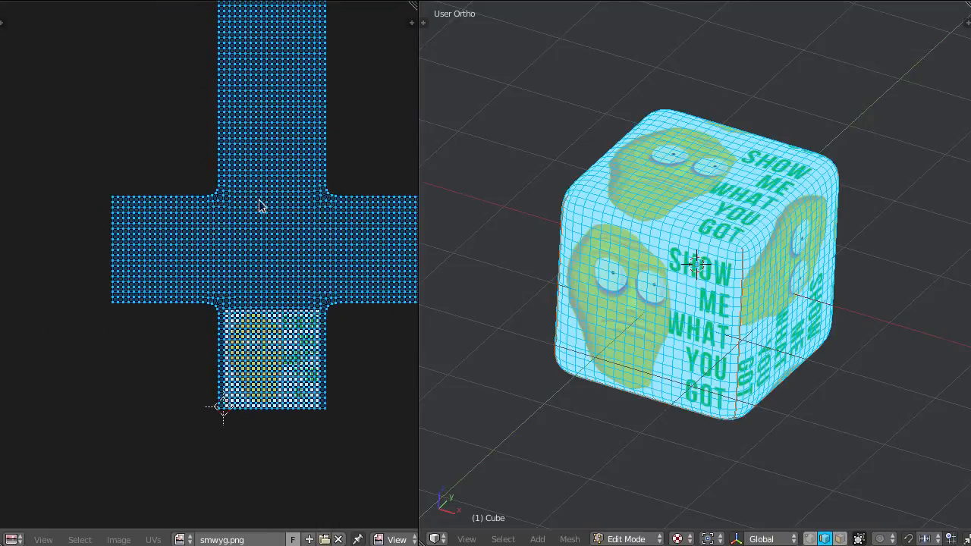
pyautogui.scroll(-2, 232, 221)
pyautogui.scroll(4, 220, 264)
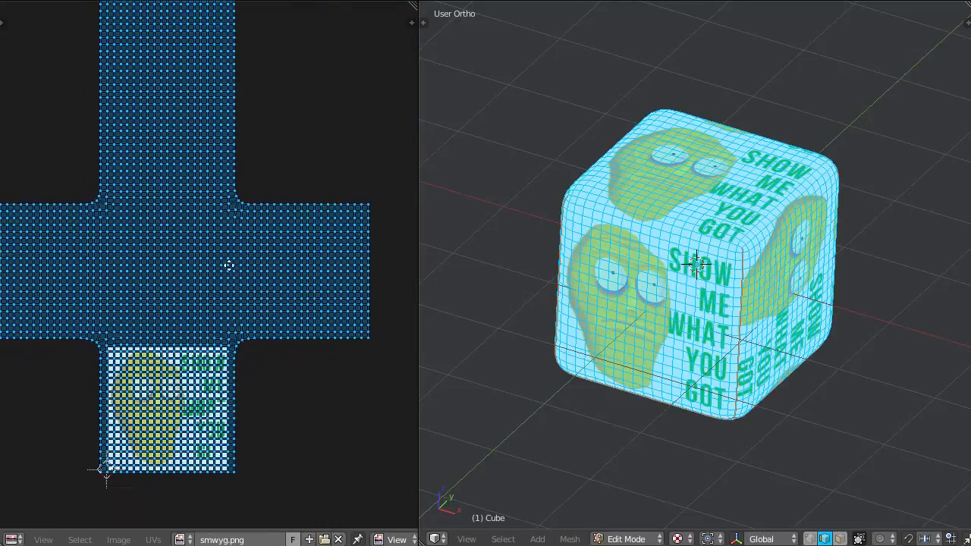
pyautogui.moveTo(226, 243); pyautogui.dragTo(247, 205, button='middle')
pyautogui.scroll(1, 222, 258)
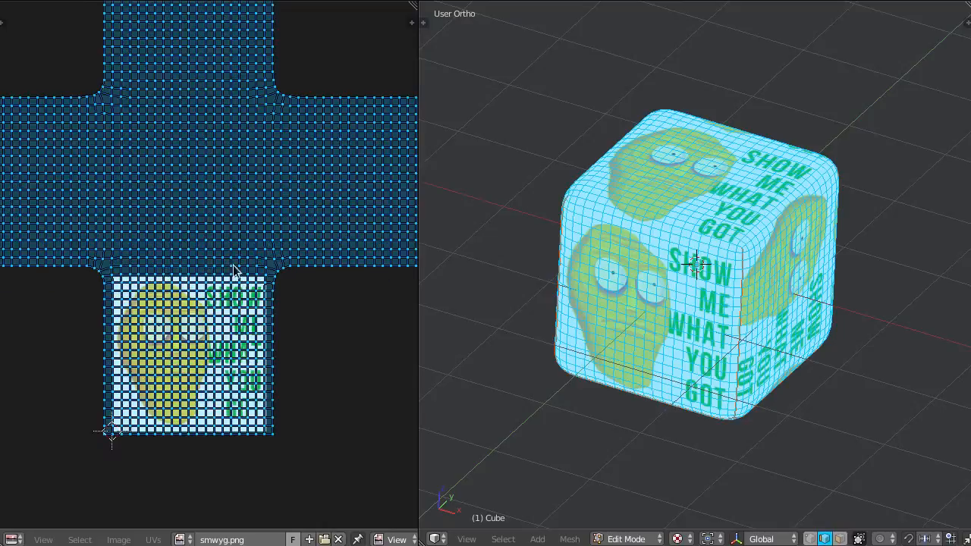
# Nudge the UV layout slightly down along Y and return the cube to Object Mode.
pyautogui.press('g')
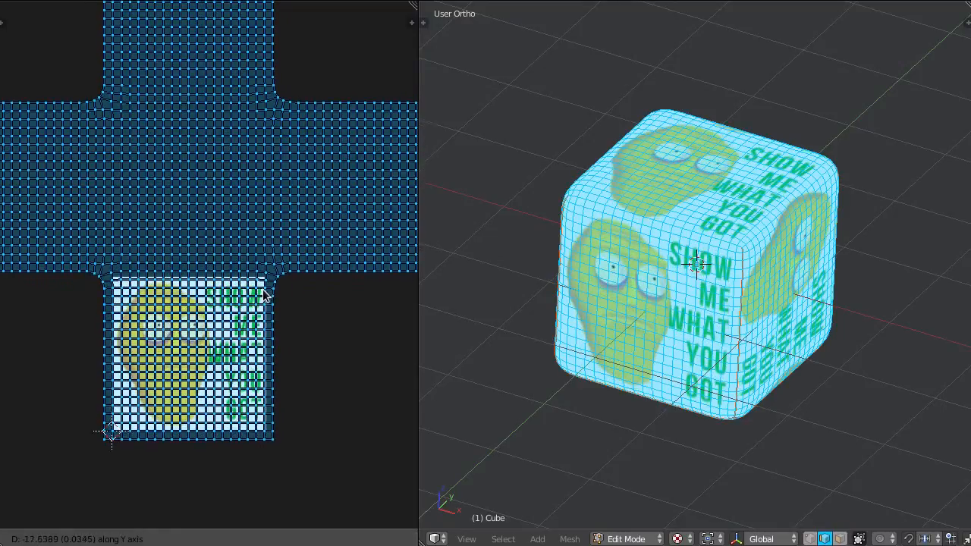
pyautogui.click(266, 288)
pyautogui.moveTo(268, 299); pyautogui.dragTo(274, 291, button='middle')
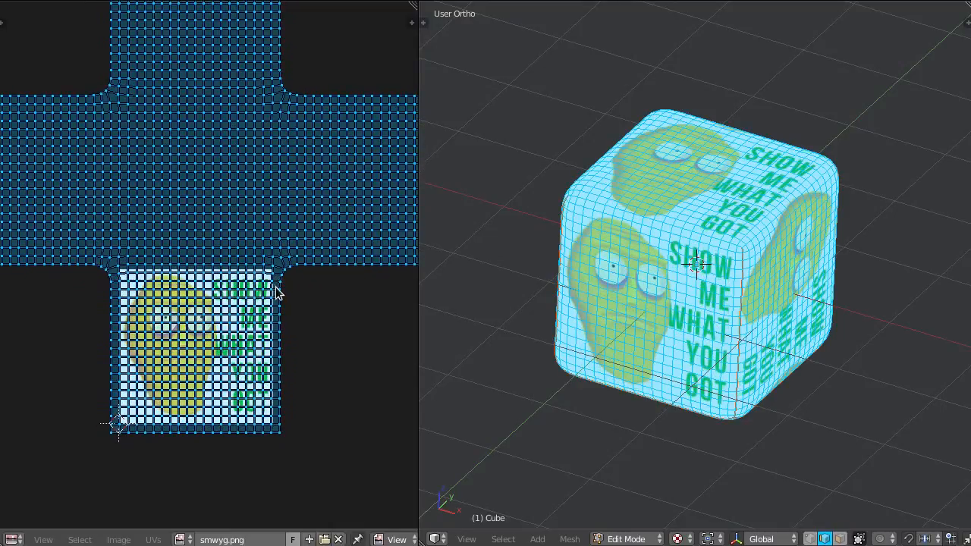
pyautogui.click(627, 539)
pyautogui.click(642, 519)
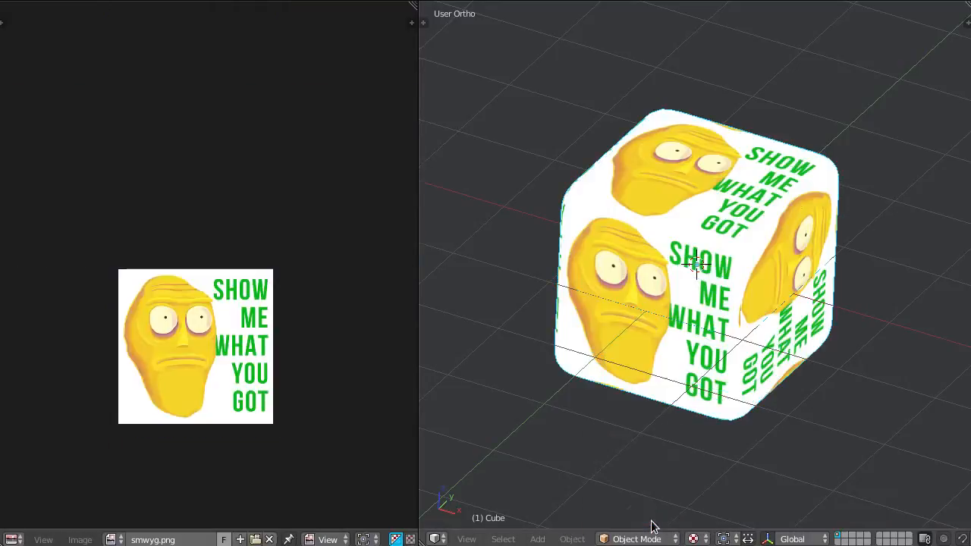
# Export the cube as UV_Example.obj to the p3d_video folder, with Selection Only enabled and Write Normals disabled.
pyautogui.click(39, 0)
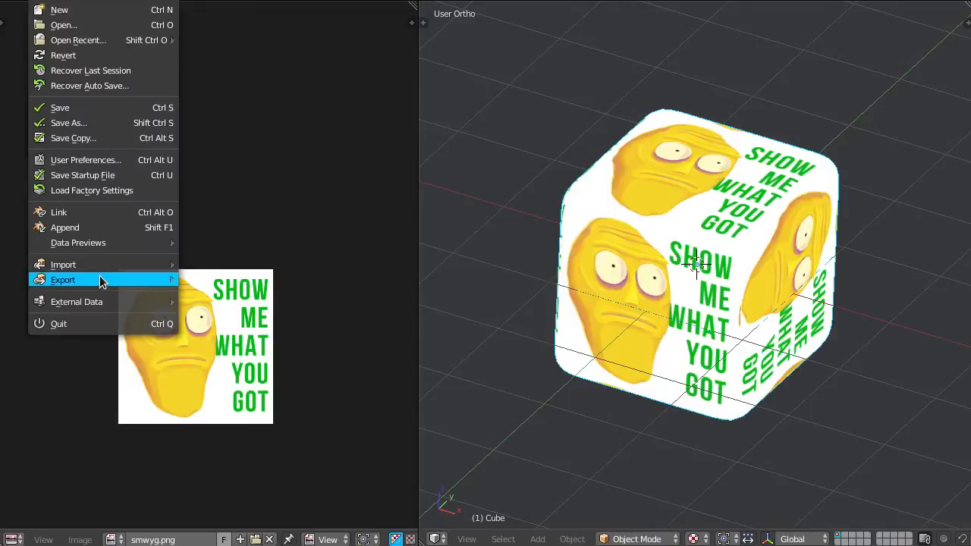
pyautogui.moveTo(101, 280)
pyautogui.click(264, 341)
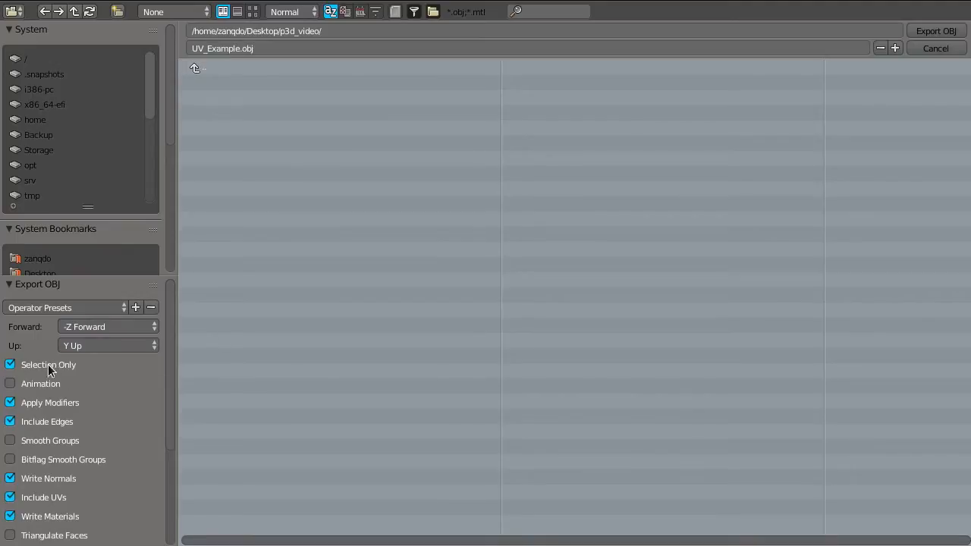
pyautogui.scroll(-3, 92, 406)
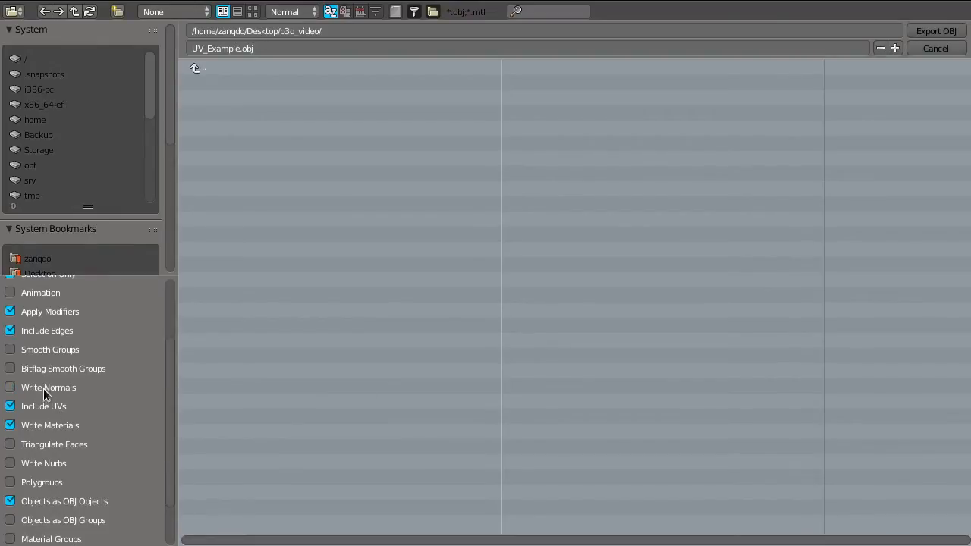
pyautogui.scroll(3, 68, 398)
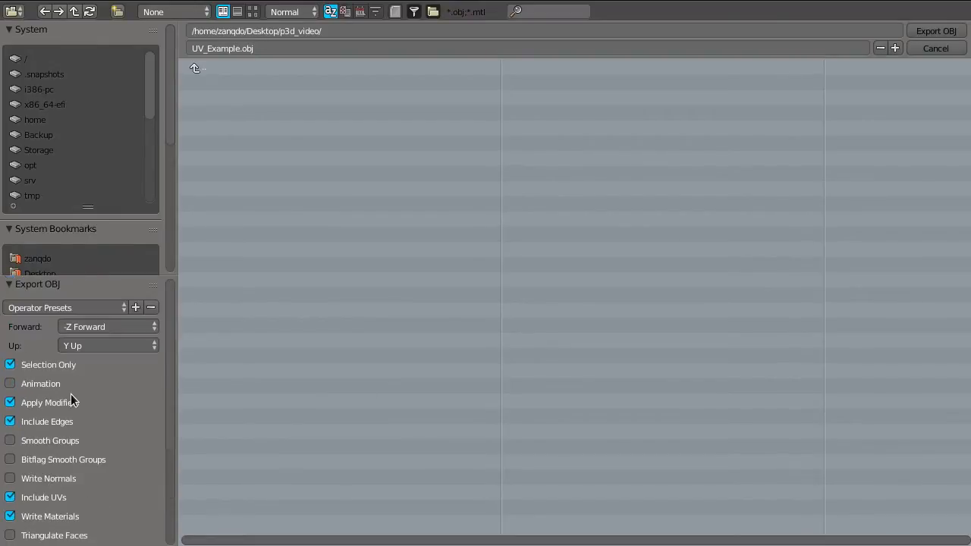
pyautogui.click(927, 31)
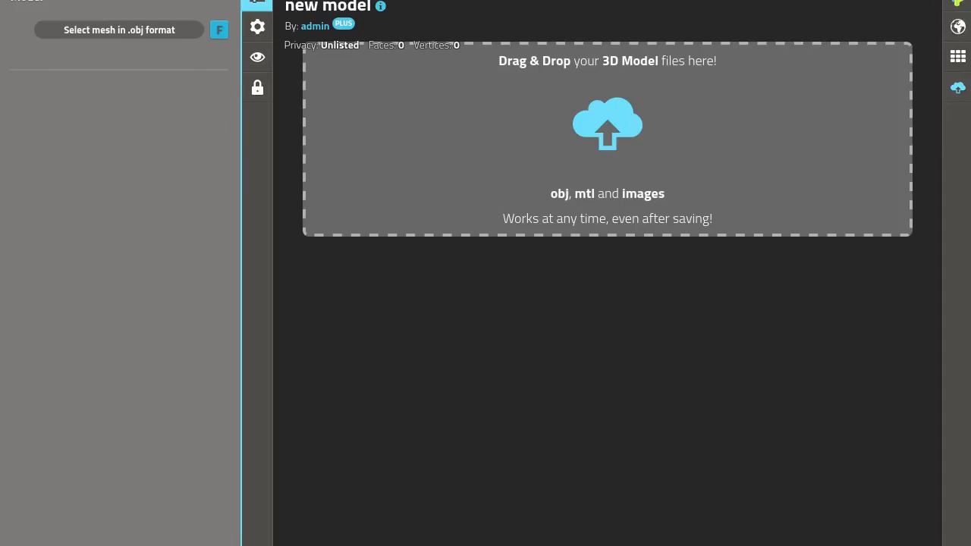
# Upload UV_Example.obj, UV_Example.mtl and smwyg.png from the file manager to the new p3d.in model, and minimise the file manager.
pyautogui.hotkey('alt', 'Tab')
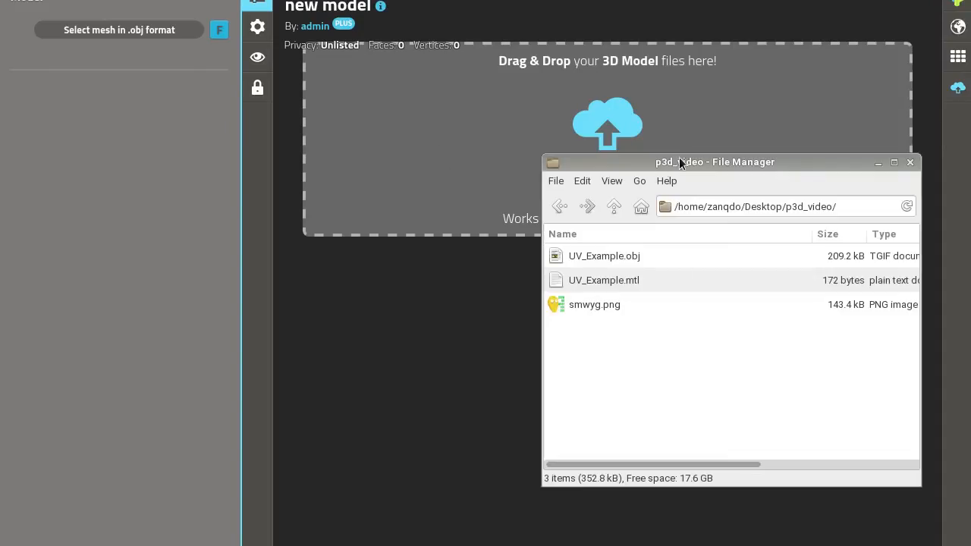
pyautogui.moveTo(681, 163); pyautogui.dragTo(665, 160)
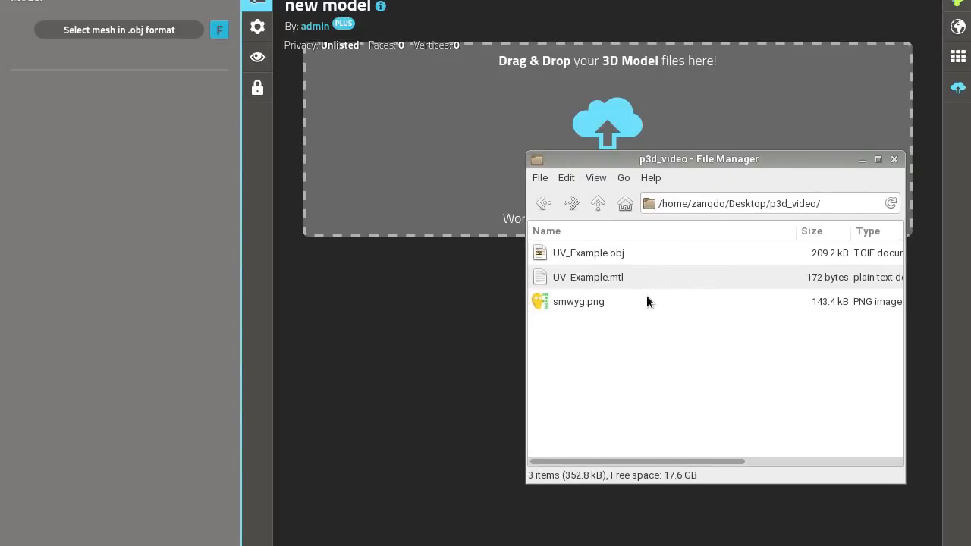
pyautogui.click(605, 258)
pyautogui.keyDown('shift'); pyautogui.click(623, 298); pyautogui.keyUp('shift')
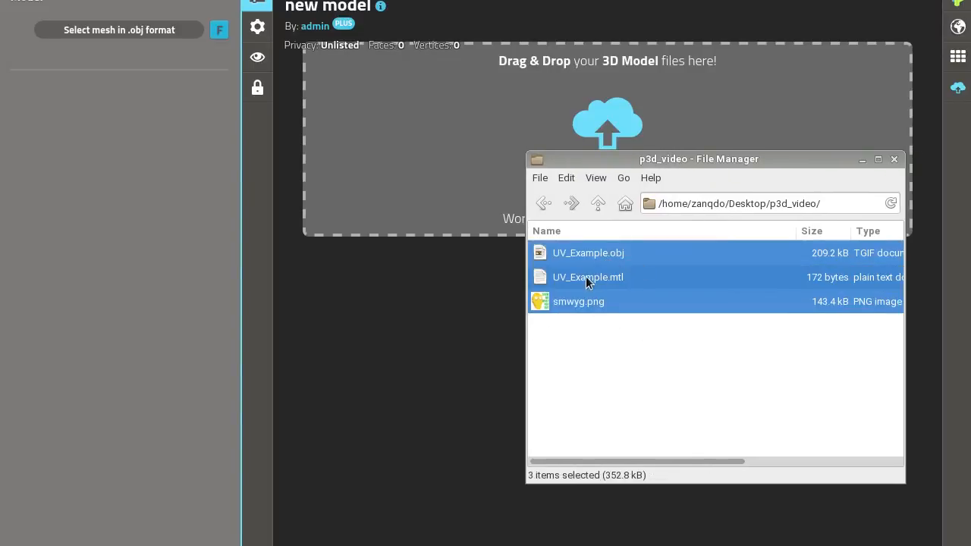
pyautogui.moveTo(586, 277); pyautogui.dragTo(396, 191)
pyautogui.click(860, 160)
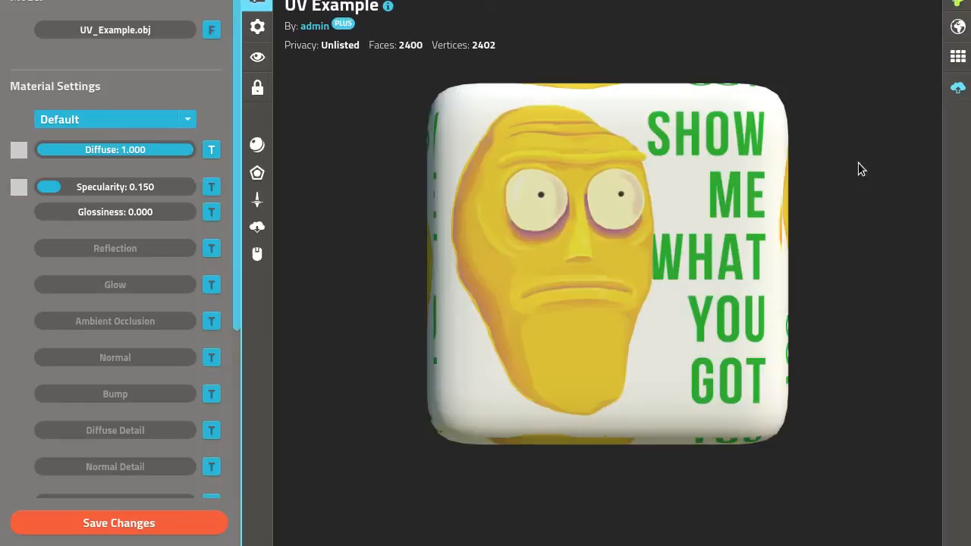
# Set the uploaded cube material's Texture Wrap to Clamp, viewing the cube from an angle that shows several faces.
pyautogui.moveTo(859, 162); pyautogui.dragTo(589, 297)
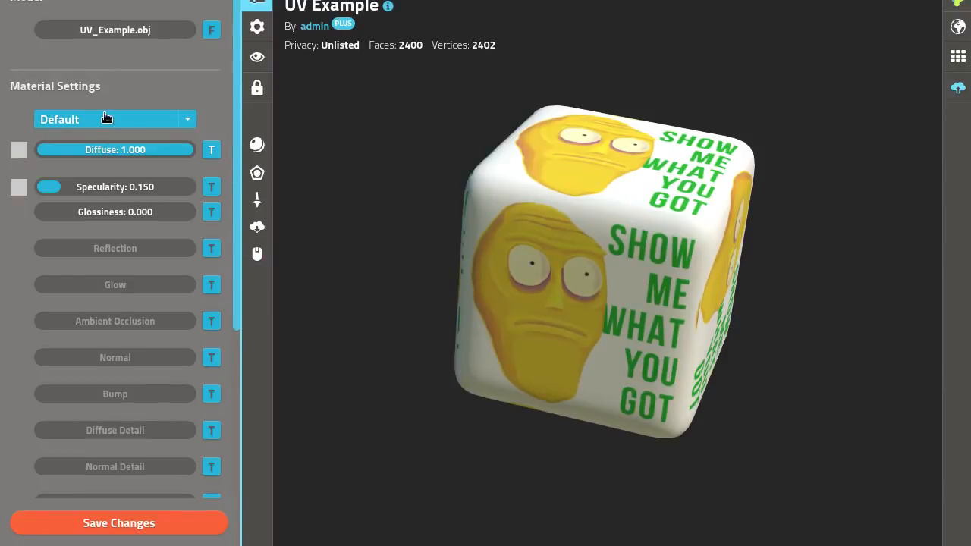
pyautogui.scroll(-3, 236, 67)
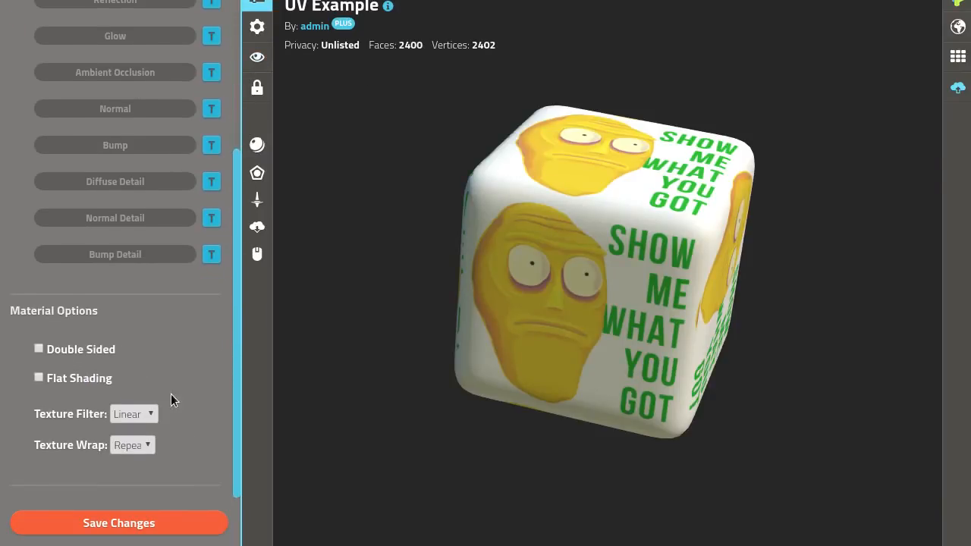
pyautogui.click(127, 446)
pyautogui.click(127, 478)
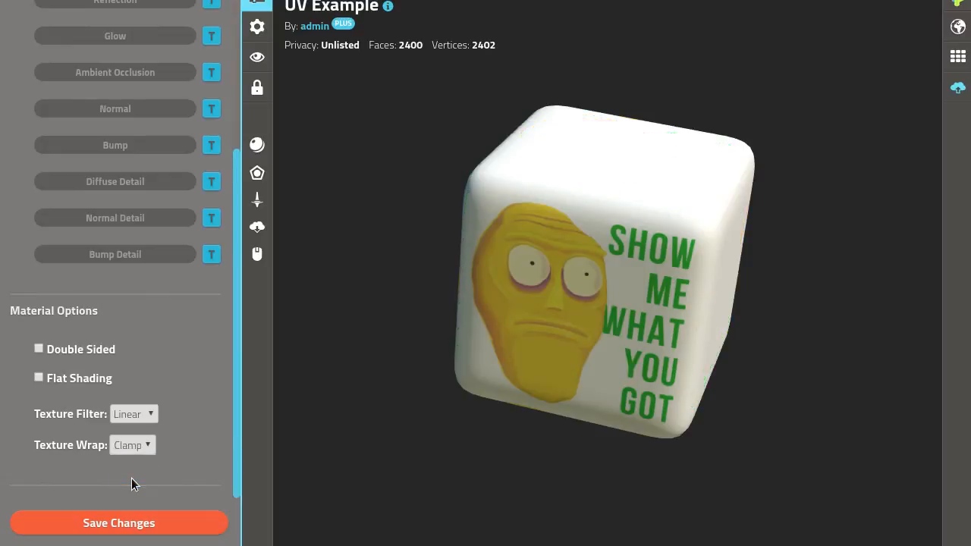
# Switch the material's Texture Wrap to Repeat and back to Clamp to compare the two options.
pyautogui.click(132, 447)
pyautogui.click(123, 465)
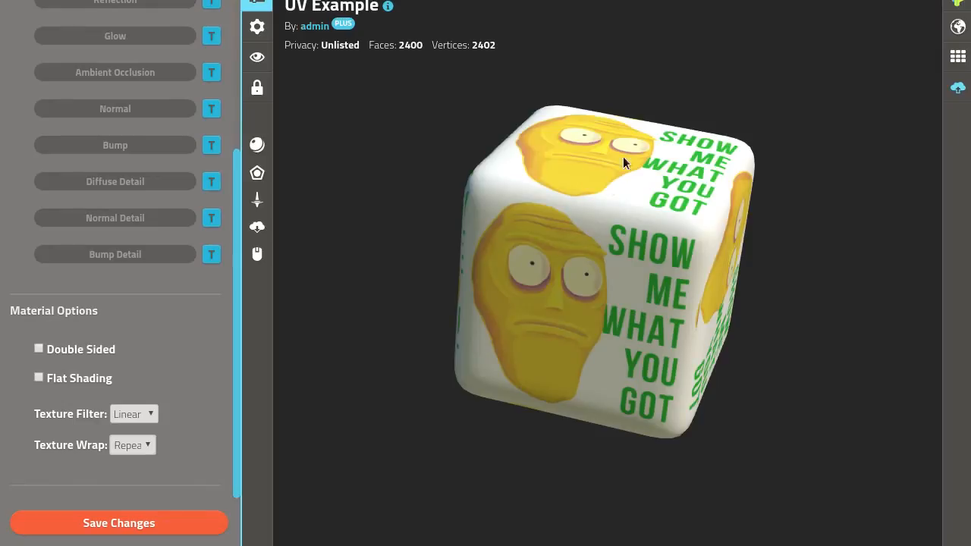
pyautogui.click(146, 448)
pyautogui.click(139, 478)
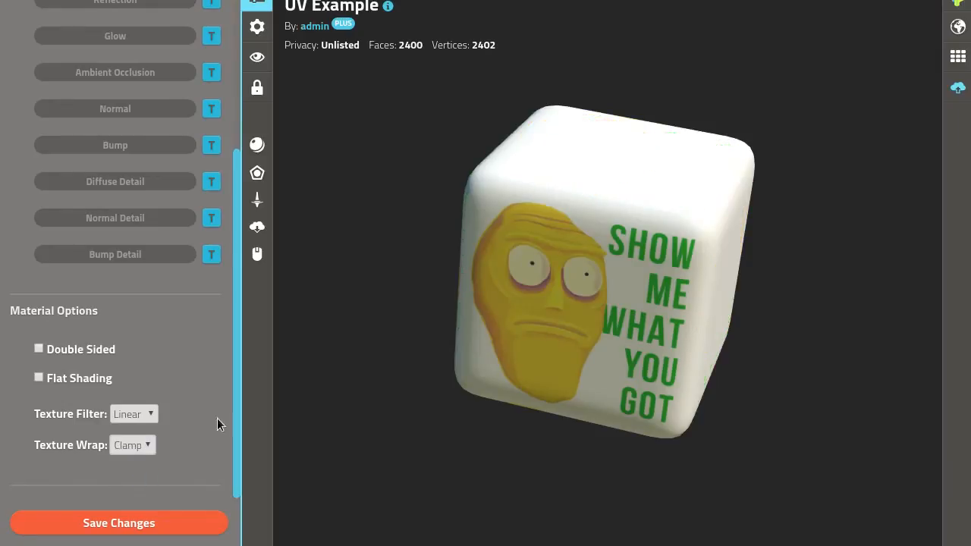
# Examine how the clamped texture covers the cube's faces from slightly different angles and distances, along with the Texture Wrap setting.
pyautogui.moveTo(592, 255); pyautogui.dragTo(591, 256)
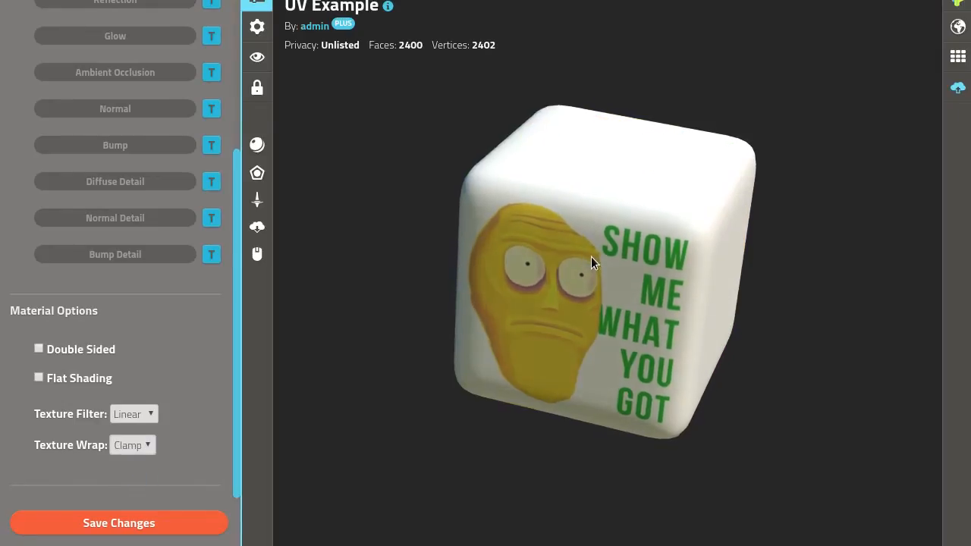
pyautogui.scroll(-3, 605, 311)
pyautogui.moveTo(604, 346); pyautogui.dragTo(628, 327)
pyautogui.moveTo(692, 313); pyautogui.dragTo(656, 334)
pyautogui.scroll(3, 639, 342)
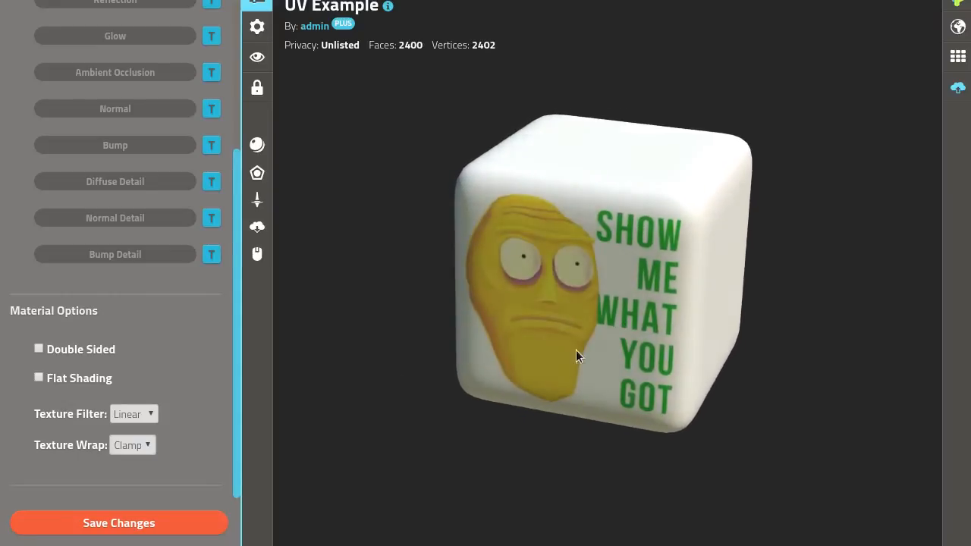
pyautogui.click(128, 448)
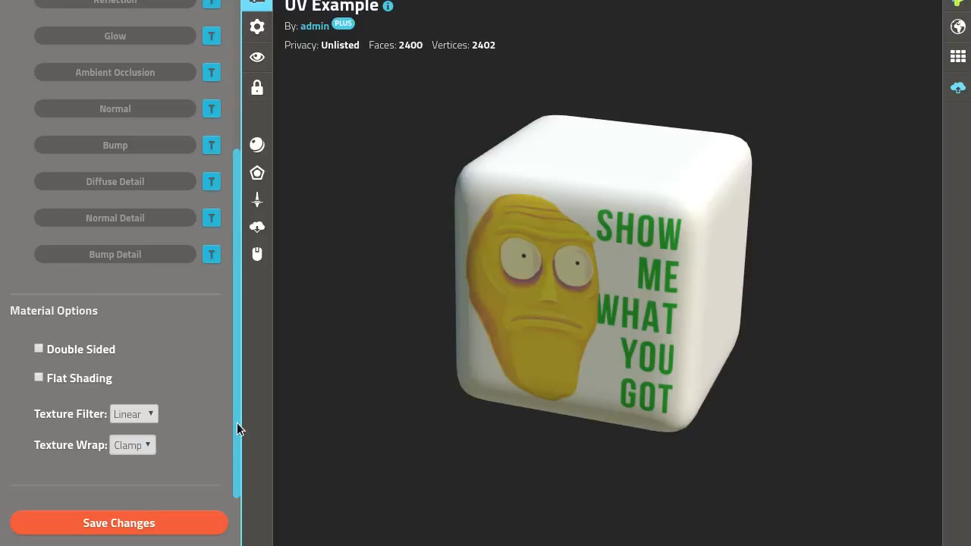
pyautogui.moveTo(237, 422)
pyautogui.mouseDown()
pyautogui.moveTo(237, 410)
pyautogui.moveTo(239, 436)
pyautogui.mouseUp()
pyautogui.moveTo(238, 412); pyautogui.dragTo(238, 442)
pyautogui.scroll(-5, 732, 304)
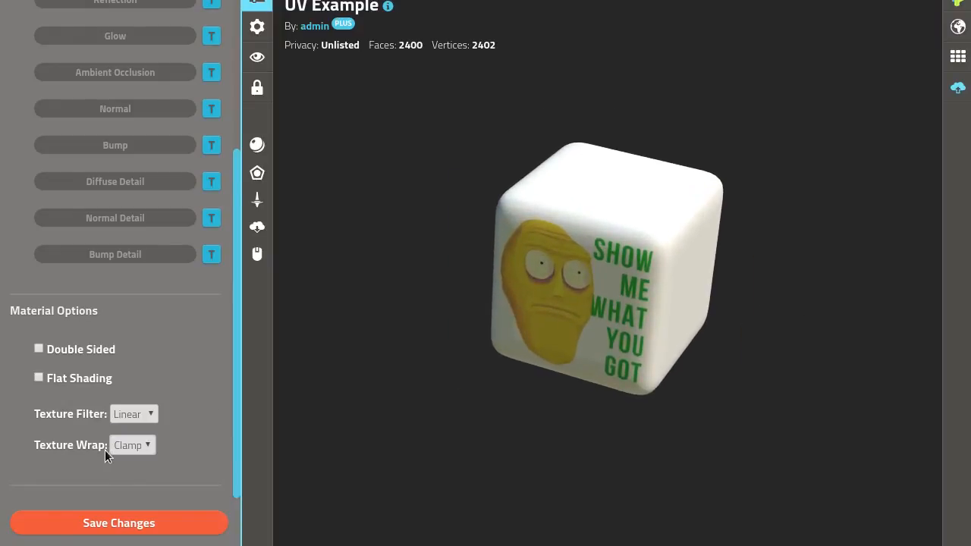